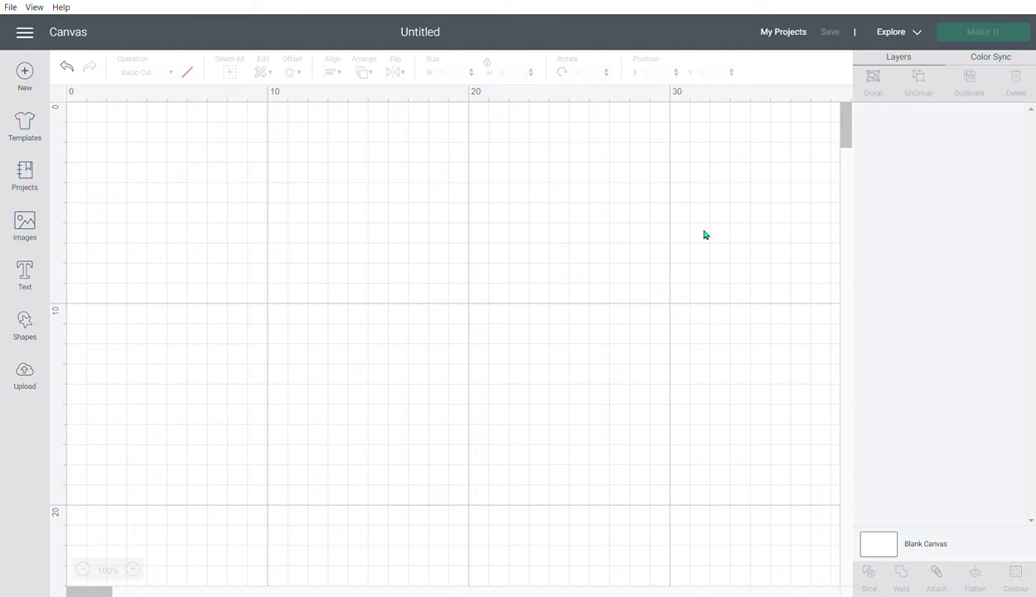
Create a text object reading 'Jemma' and bring up the font choices
left_click(32, 269)
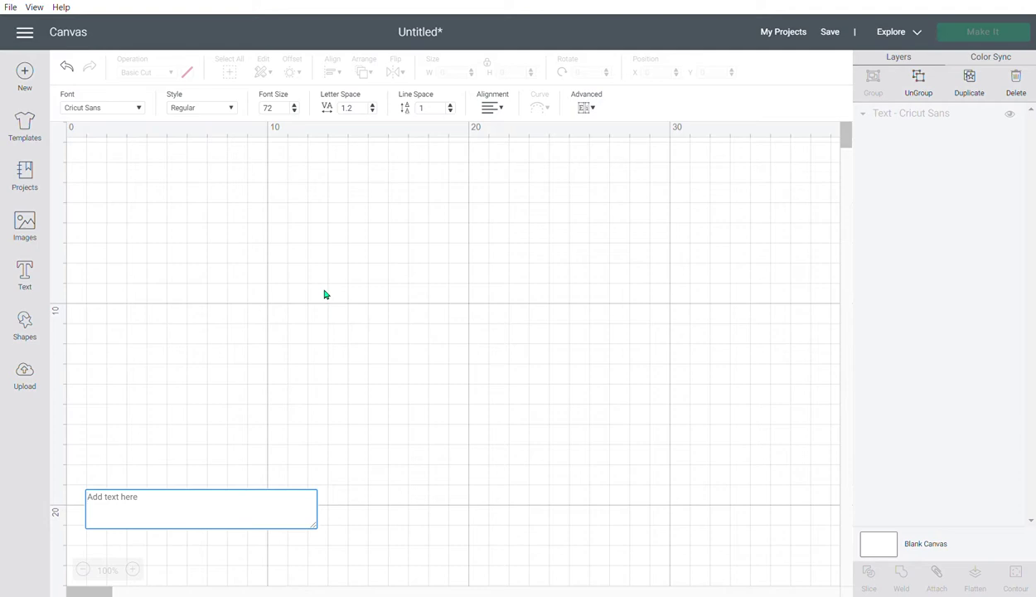
type("Jemma")
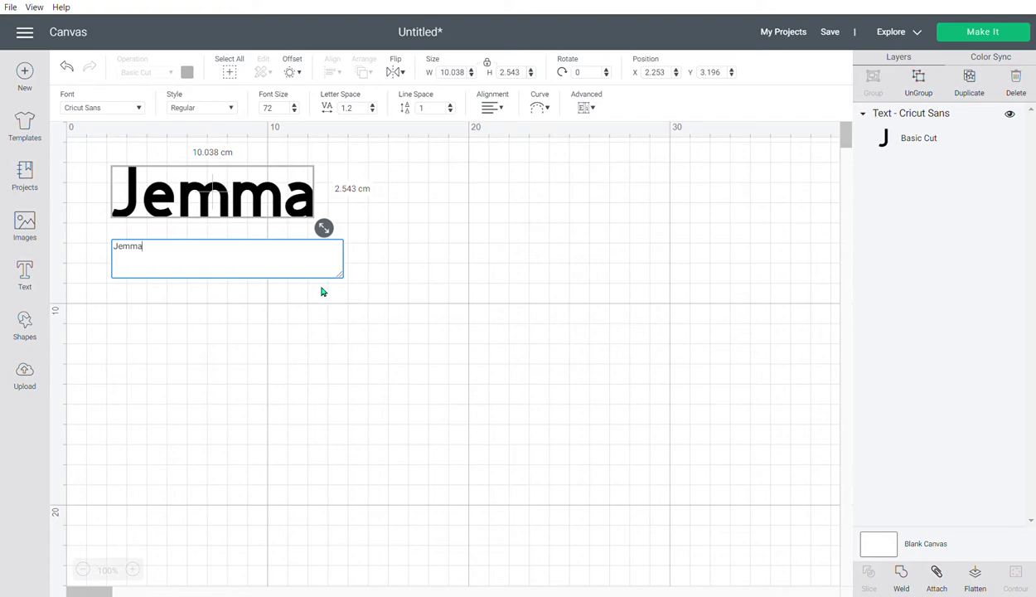
left_click(138, 110)
Switch the name to the Bouncy PERSONAL USE ONLY font and move it to mid-canvas
scroll(500, 145, "up", 2)
scroll(500, 145, "up", 10)
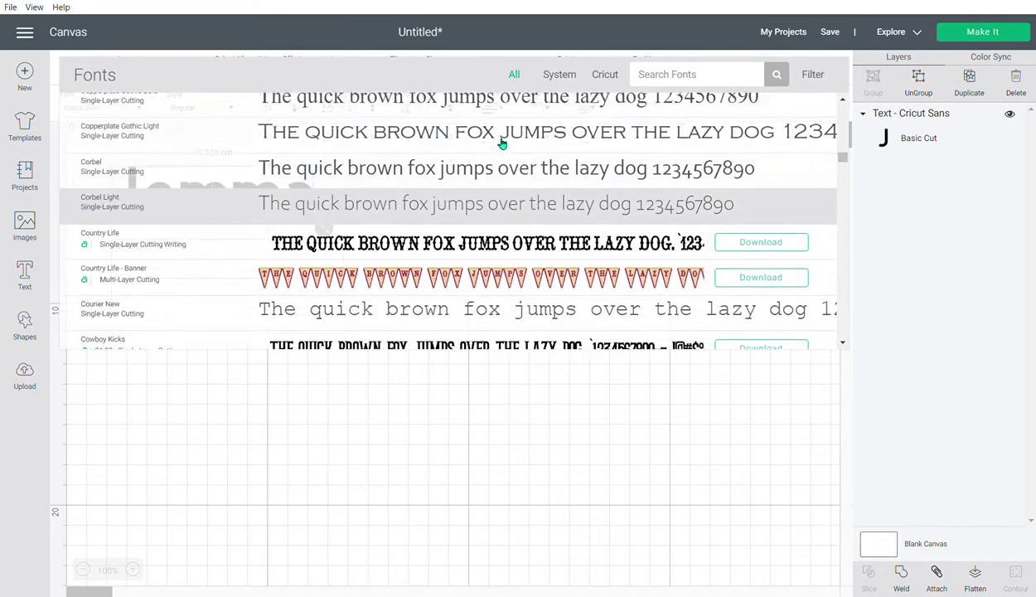
scroll(502, 144, "up", 10)
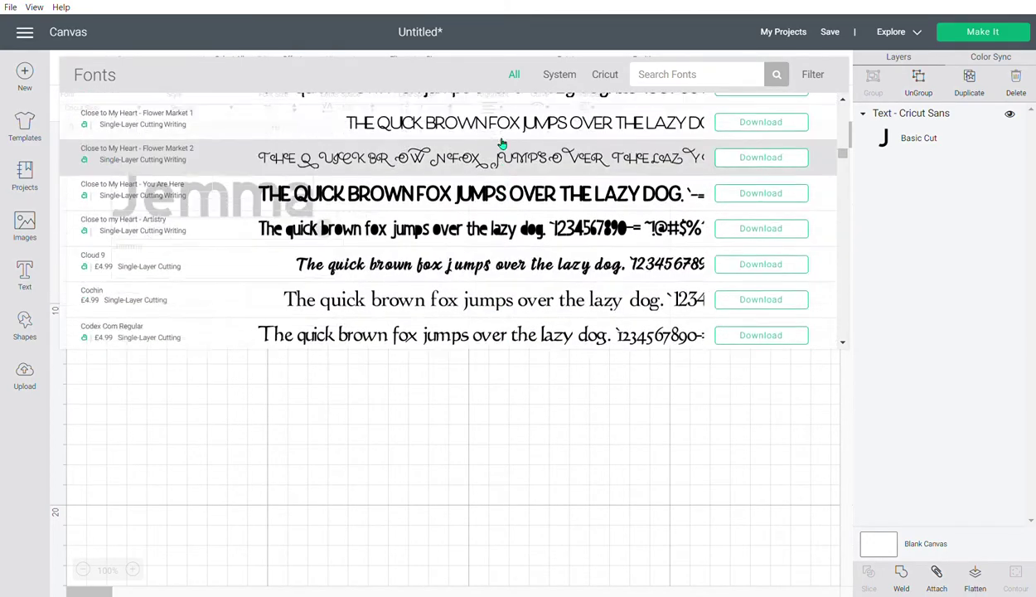
scroll(501, 144, "up", 10)
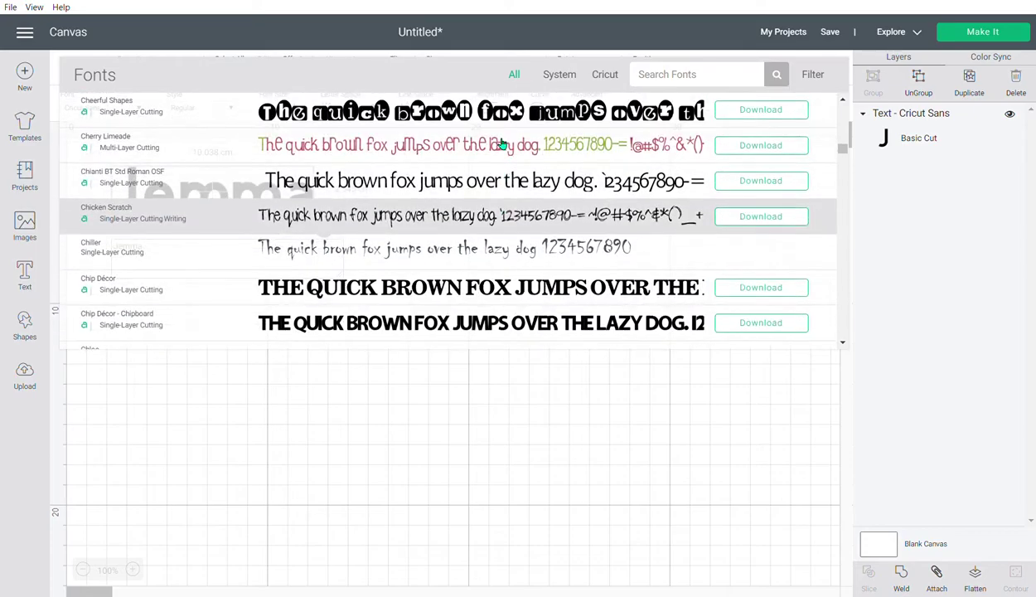
scroll(501, 144, "up", 10)
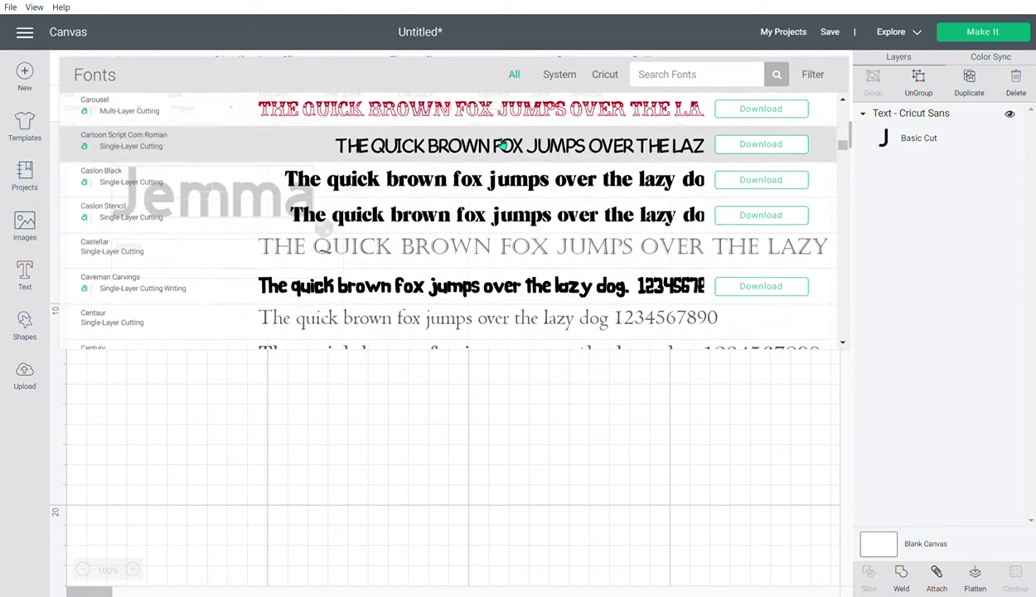
scroll(502, 144, "up", 10)
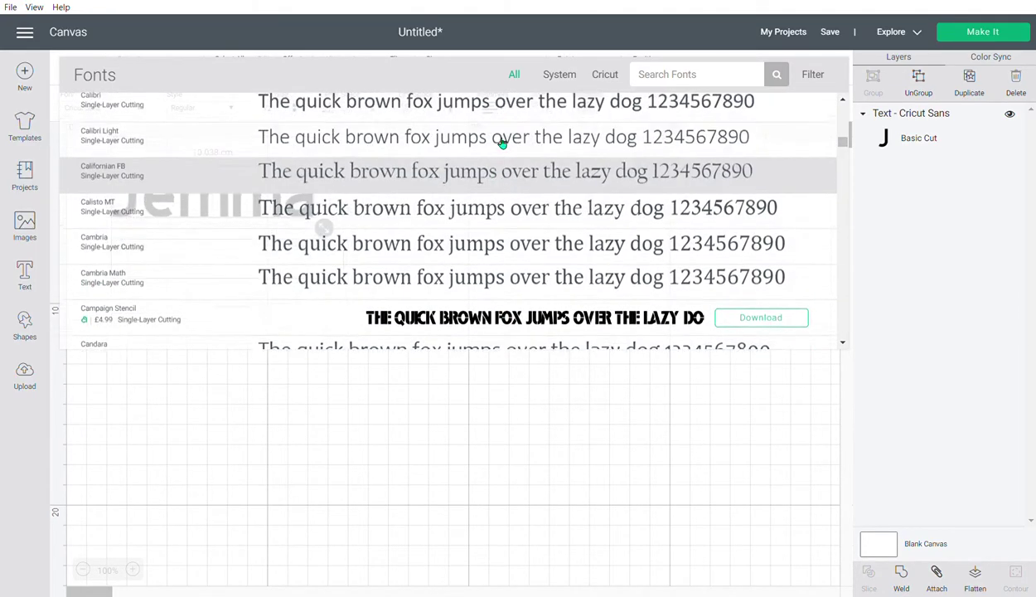
scroll(502, 145, "up", 10)
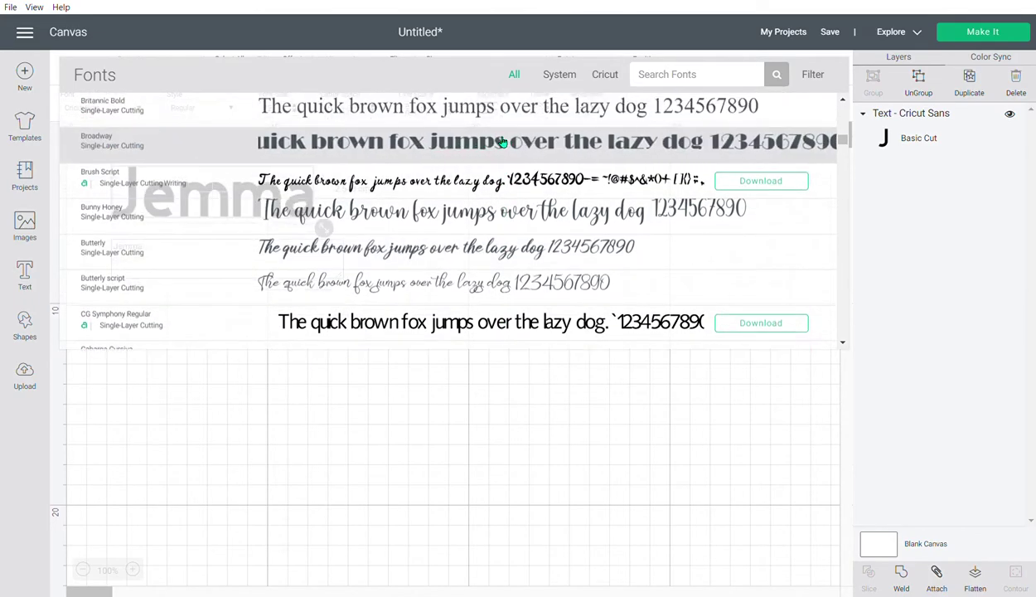
scroll(502, 143, "up", 6)
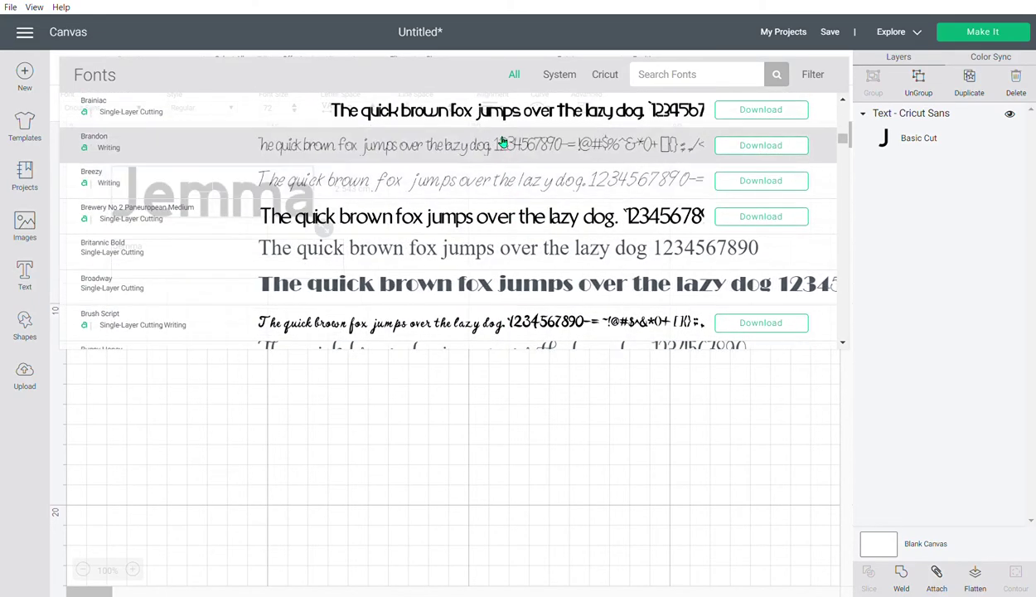
scroll(502, 143, "up", 2)
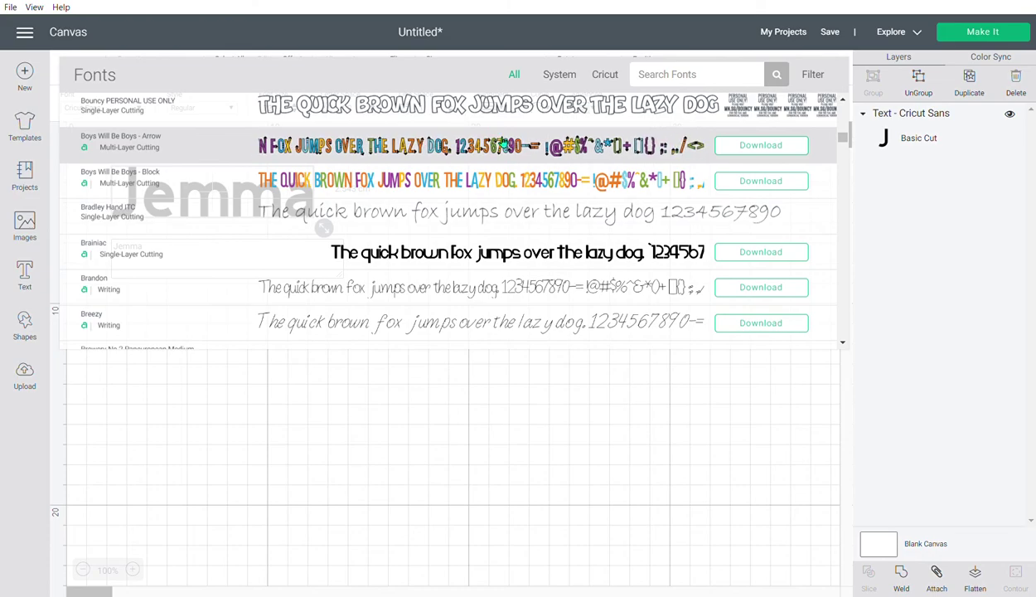
scroll(501, 144, "up", 2)
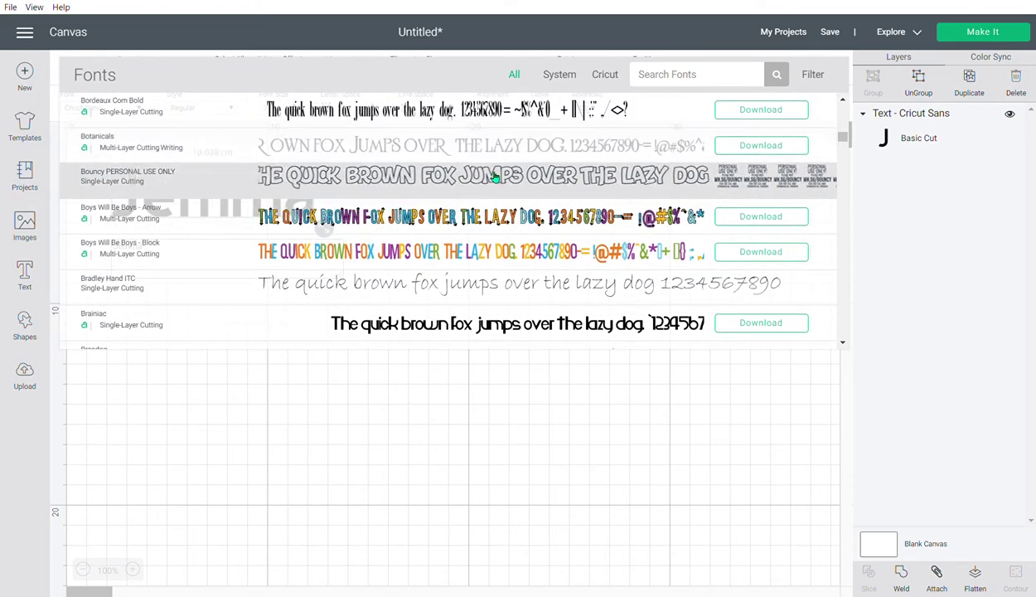
left_click(491, 176)
left_click_drag(282, 165, 399, 241)
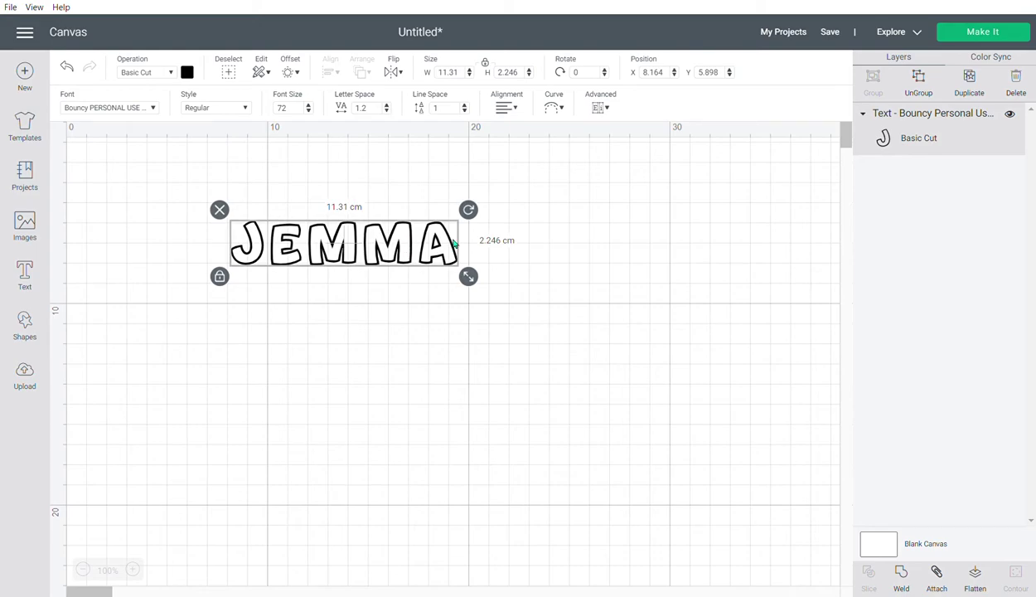
Ungroup JEMMA and slide the E, M and A letters closer together
left_click(919, 83)
left_click(282, 247)
left_click_drag(279, 265, 269, 255)
left_click_drag(335, 251, 357, 260)
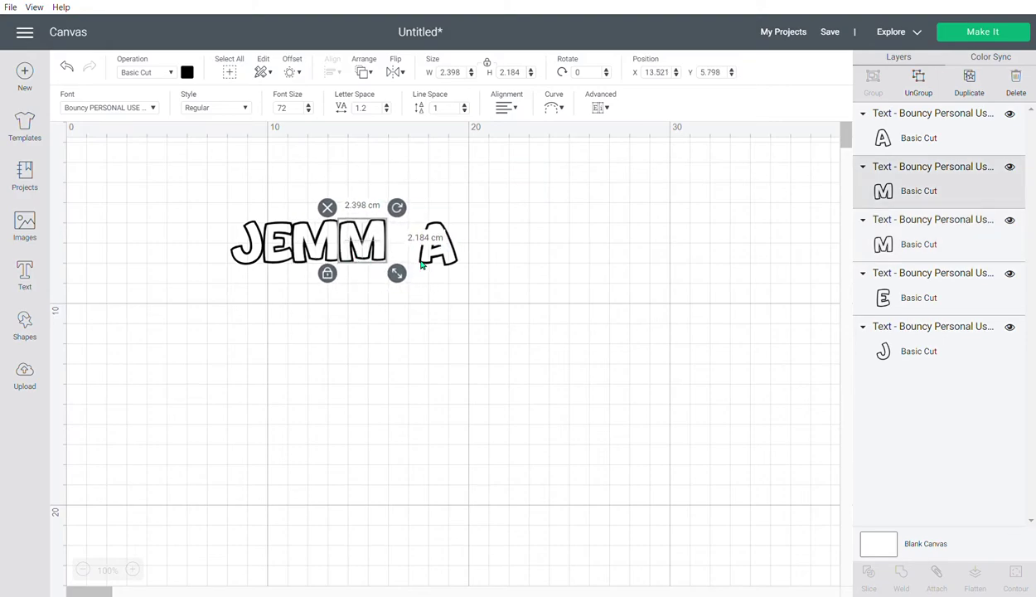
left_click_drag(421, 264, 387, 265)
Select all five letters and weld them into one Weld Result shape
double_click(383, 262)
left_click(481, 293)
left_click_drag(186, 199, 459, 292)
left_click(901, 574)
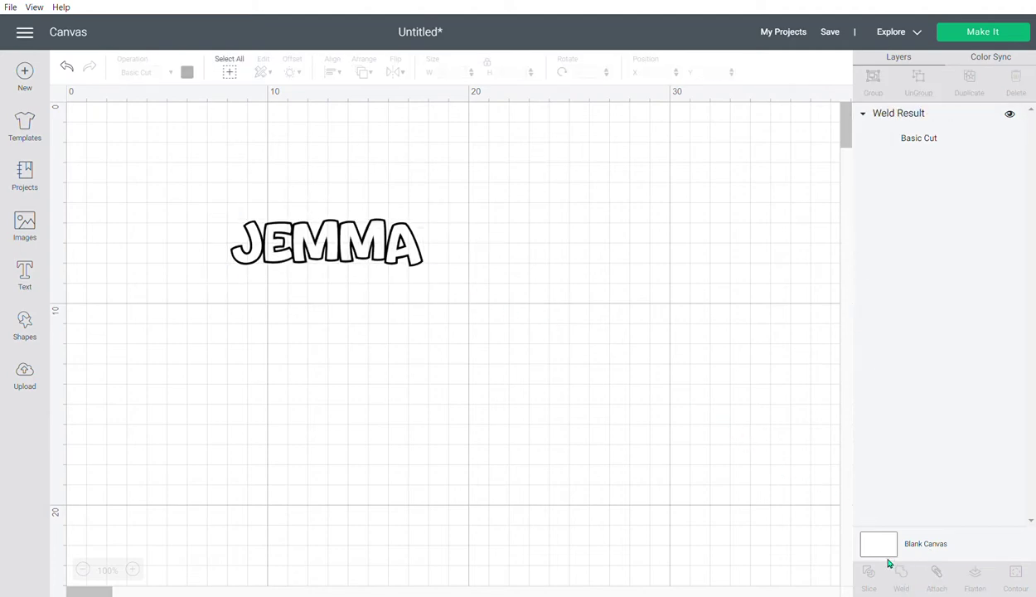
Resize welded JEMMA to 16.25 cm wide and apply a rounded-corner 0.459 cm offset
left_click(317, 235)
mouse_move(432, 275)
left_mouse_down()
mouse_move(568, 310)
mouse_move(424, 263)
left_mouse_up()
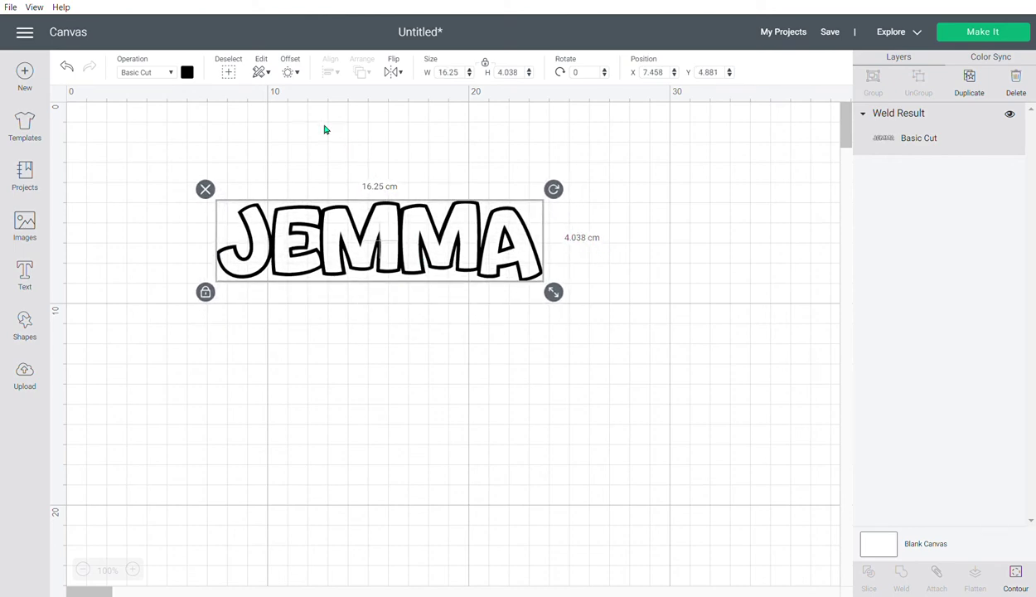
left_click(300, 74)
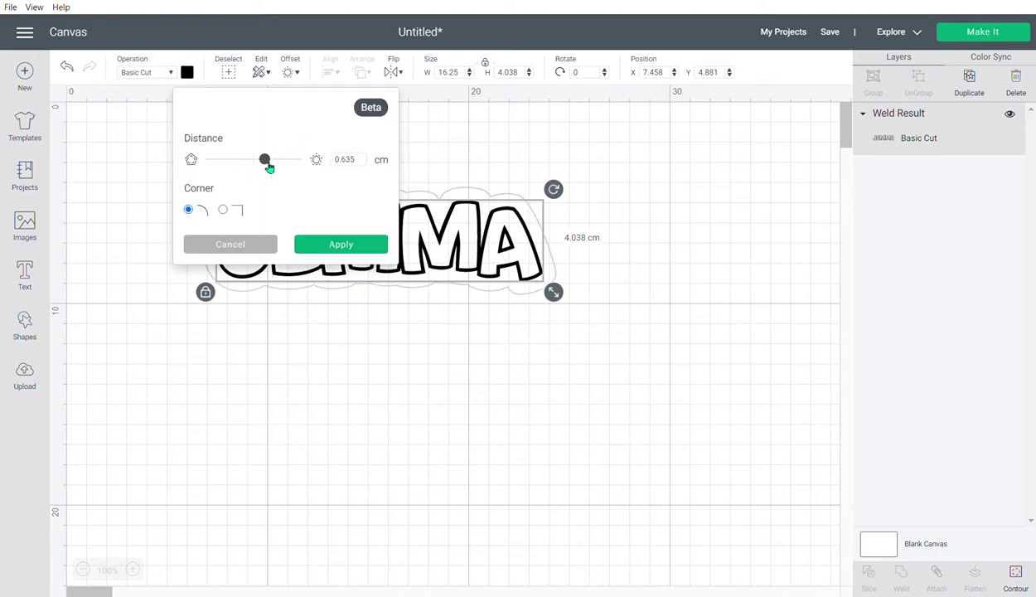
left_click_drag(268, 165, 288, 166)
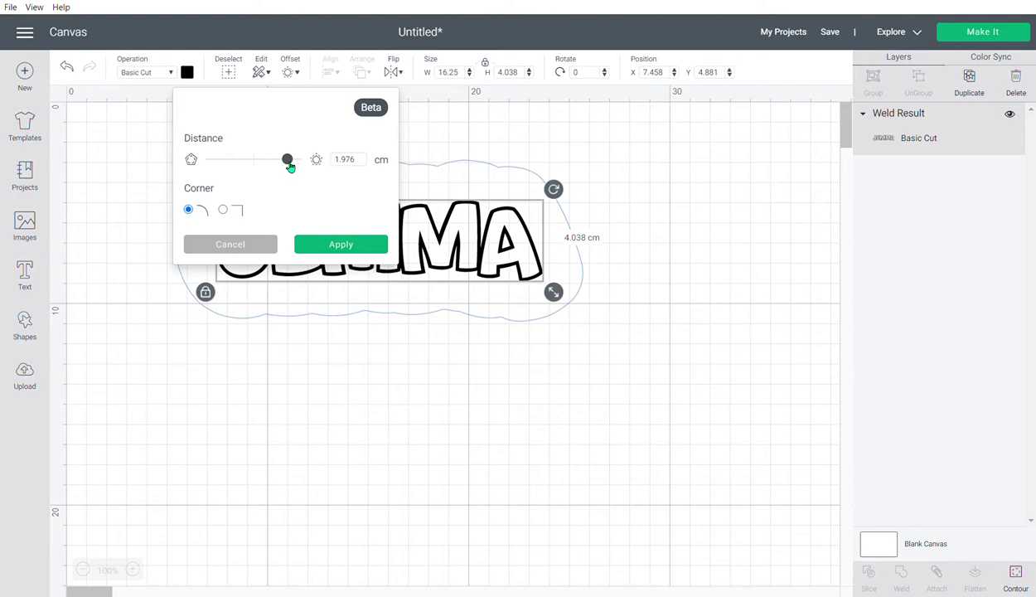
left_click_drag(288, 167, 266, 166)
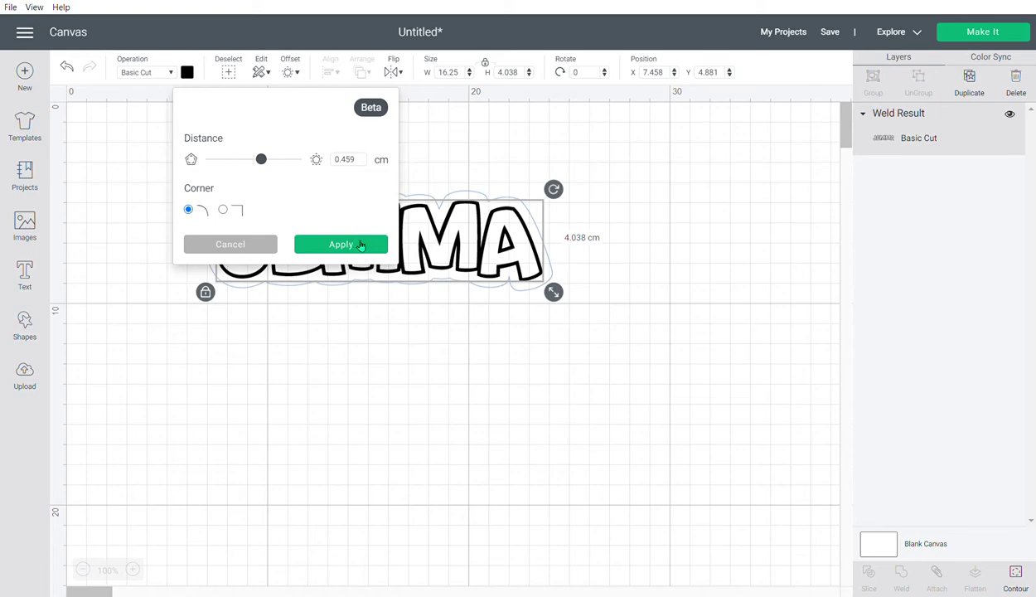
left_click(360, 245)
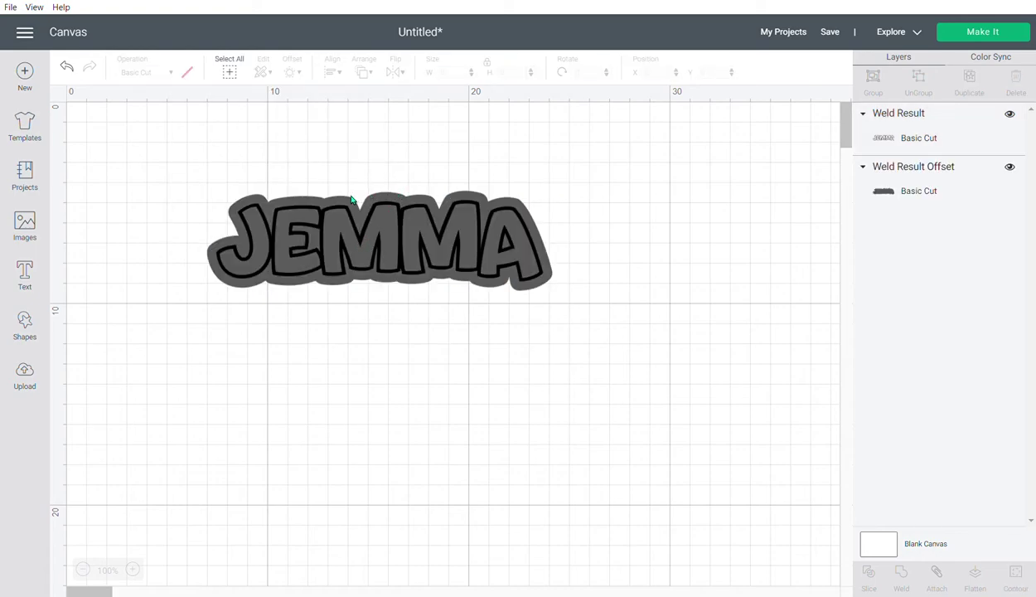
Colour the grey offset shape behind JEMMA light blue
left_click(352, 200)
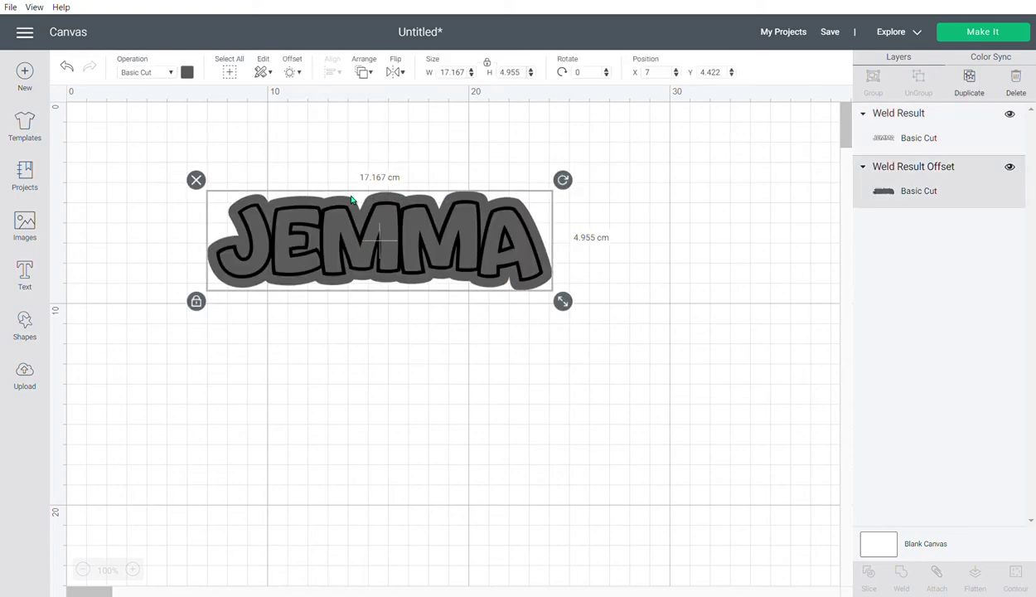
left_click(187, 73)
left_click(262, 159)
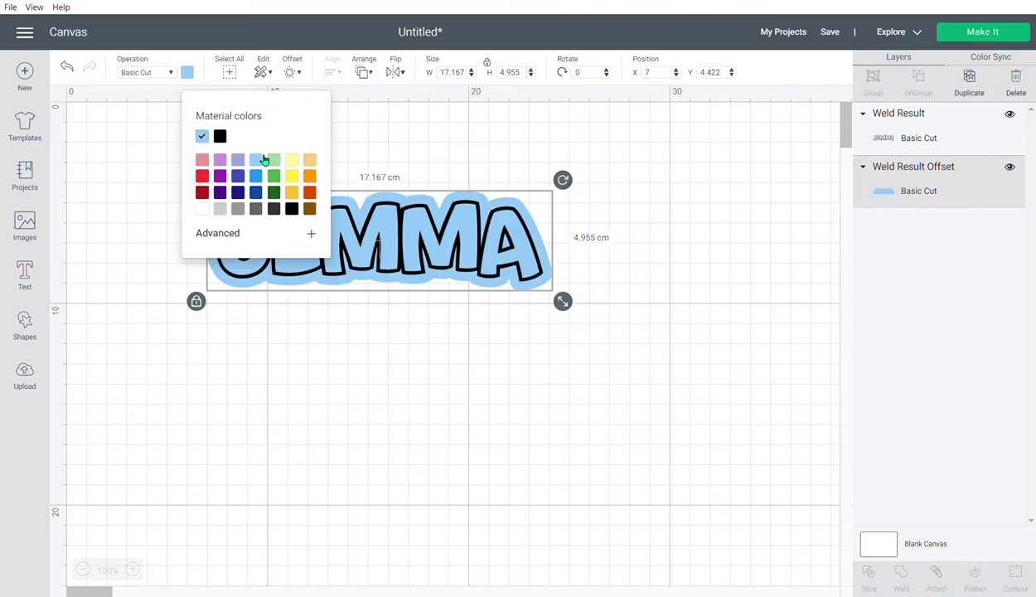
left_click(398, 138)
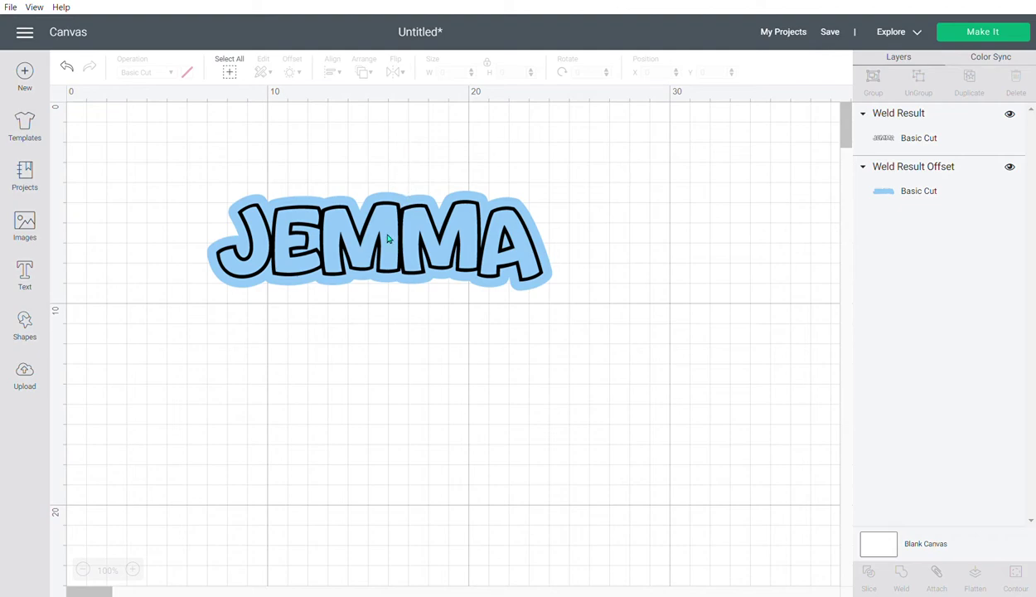
Realign JEMMA on its light-blue offset and select both layers together
left_click_drag(387, 239, 396, 364)
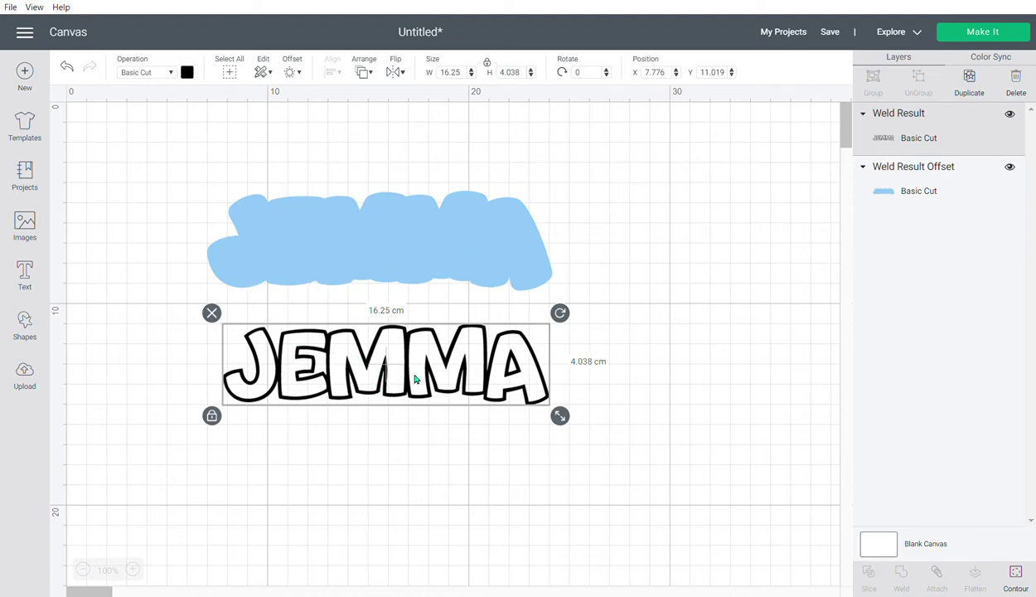
left_click_drag(415, 379, 401, 251)
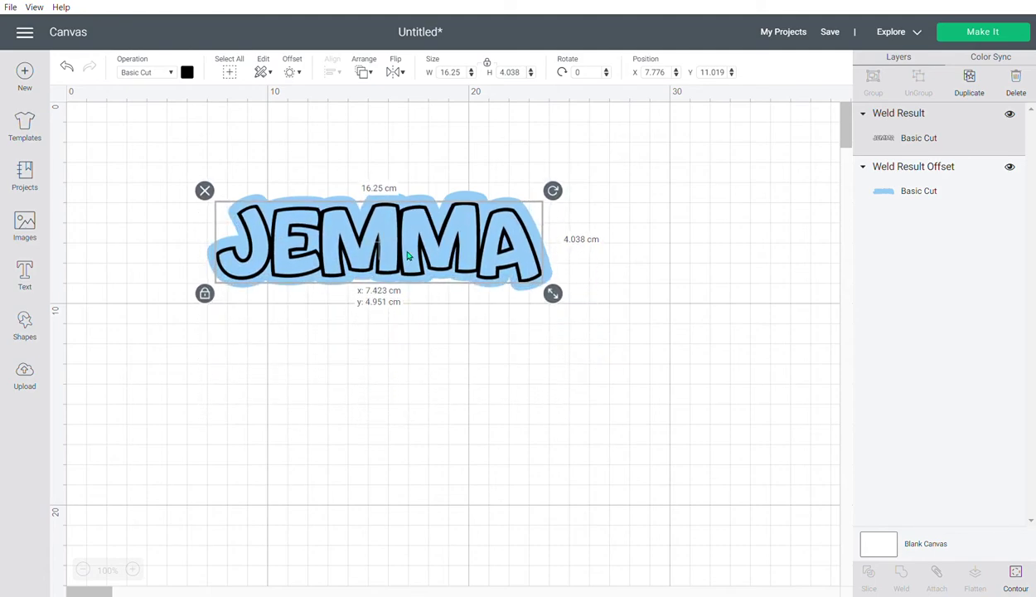
left_click(440, 175)
left_click_drag(203, 153, 565, 327)
Apply a second offset around JEMMA and its backing, colouring the new outer layer blue
left_click(296, 75)
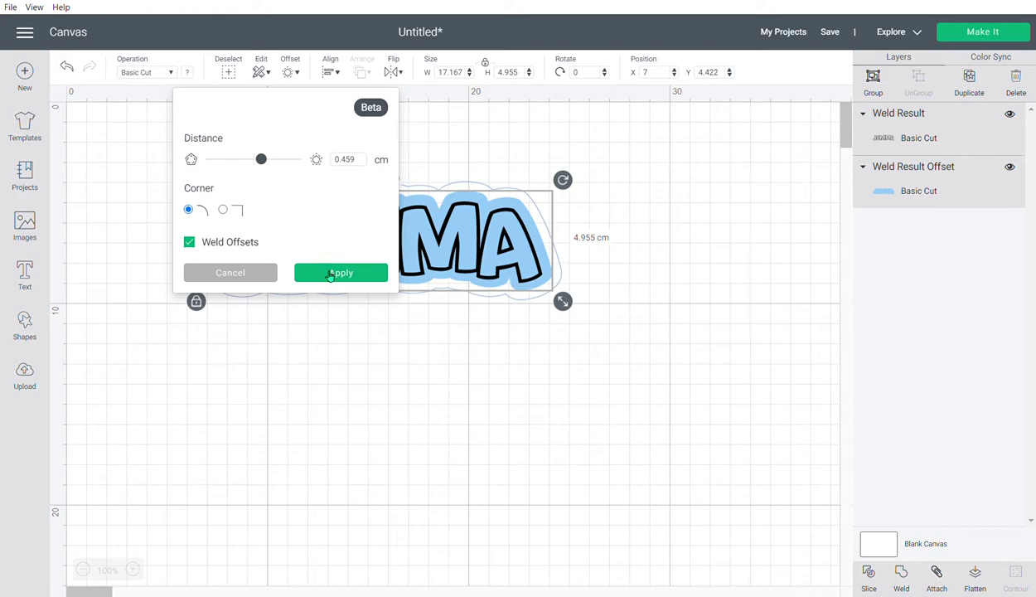
left_click(330, 273)
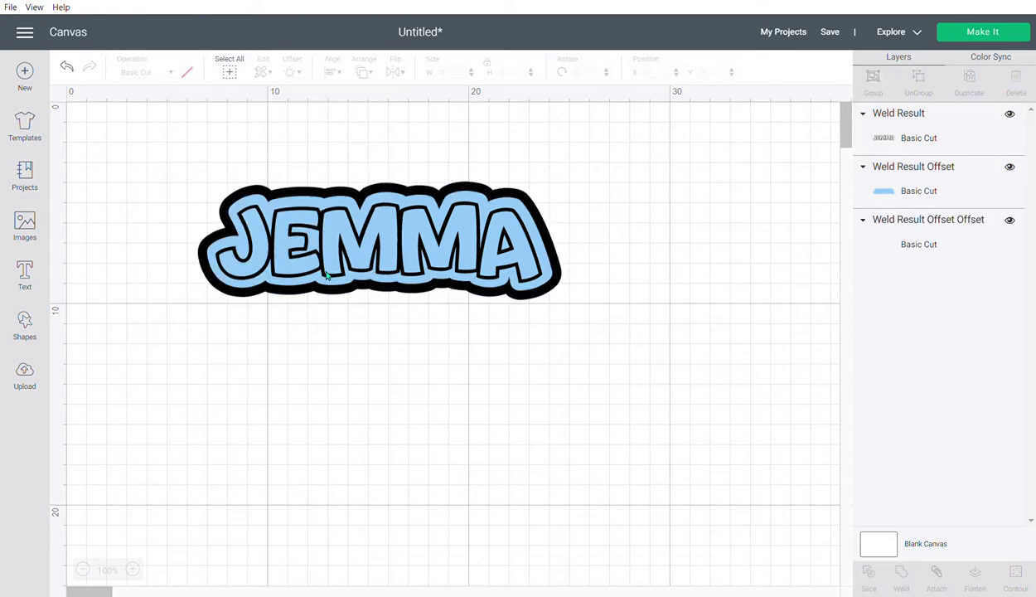
left_click(289, 194)
left_click(282, 183)
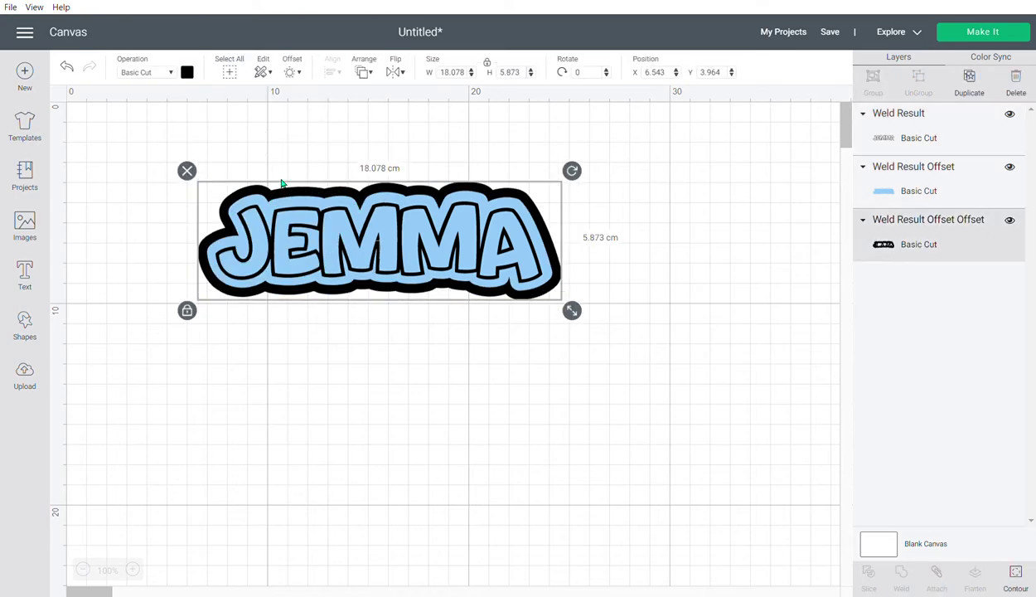
left_click(187, 73)
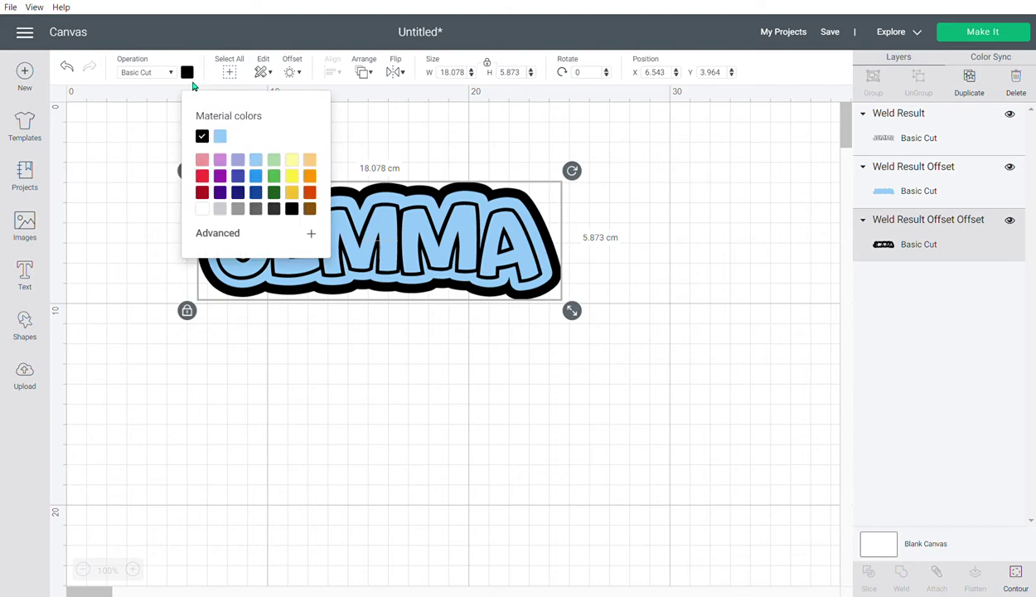
left_click(260, 180)
left_click(420, 153)
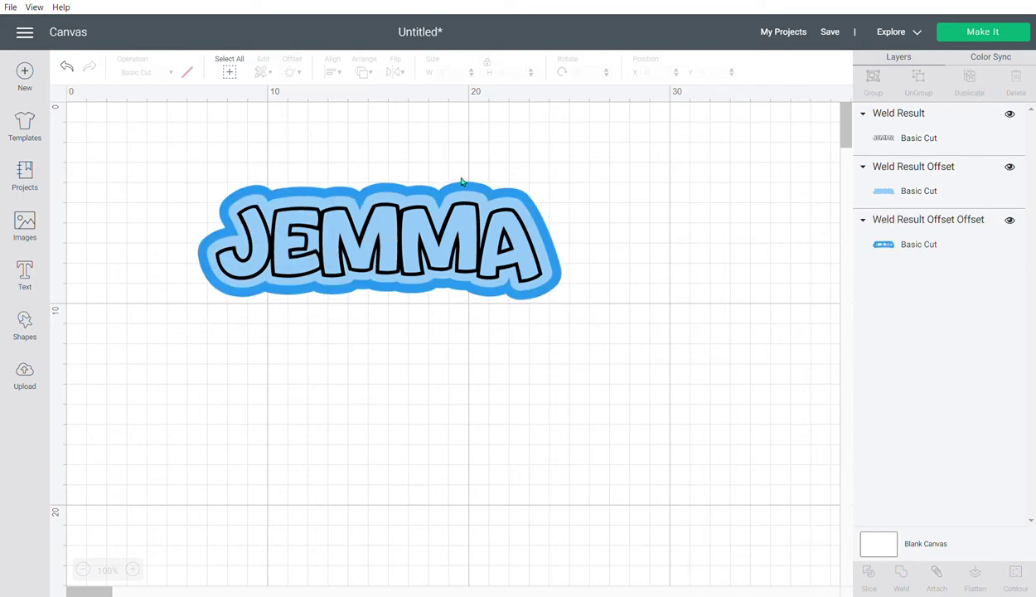
Select all three layers and apply a 0.459 cm welded offset as a black outermost layer
left_click_drag(203, 169, 563, 325)
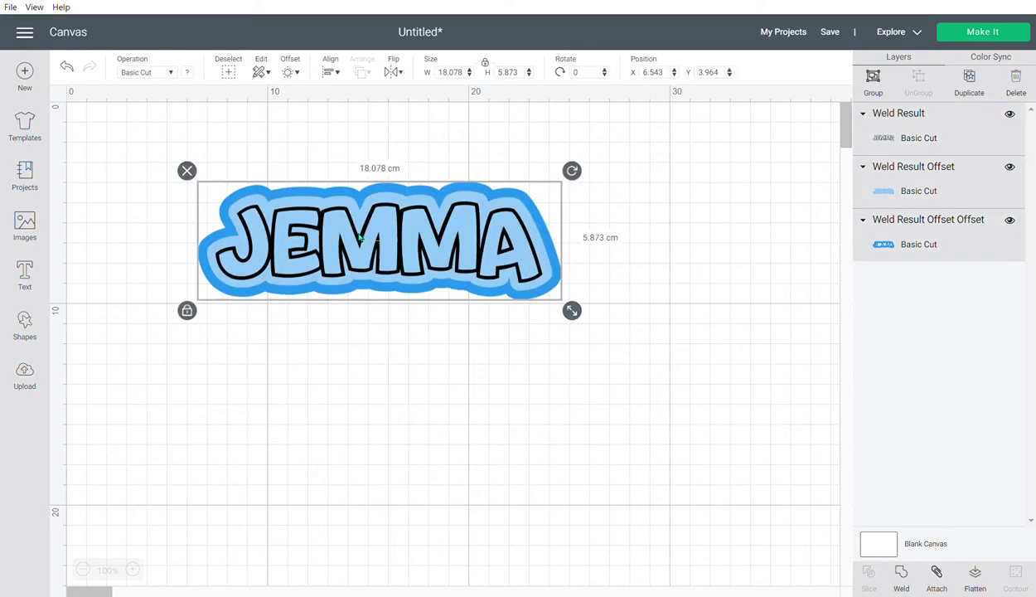
left_click(300, 73)
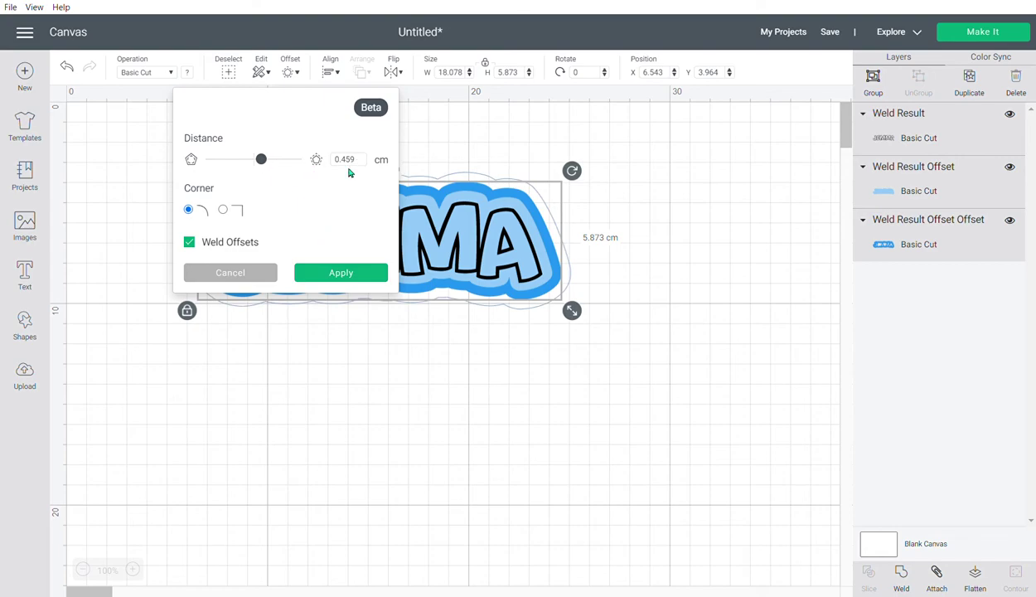
left_click(340, 274)
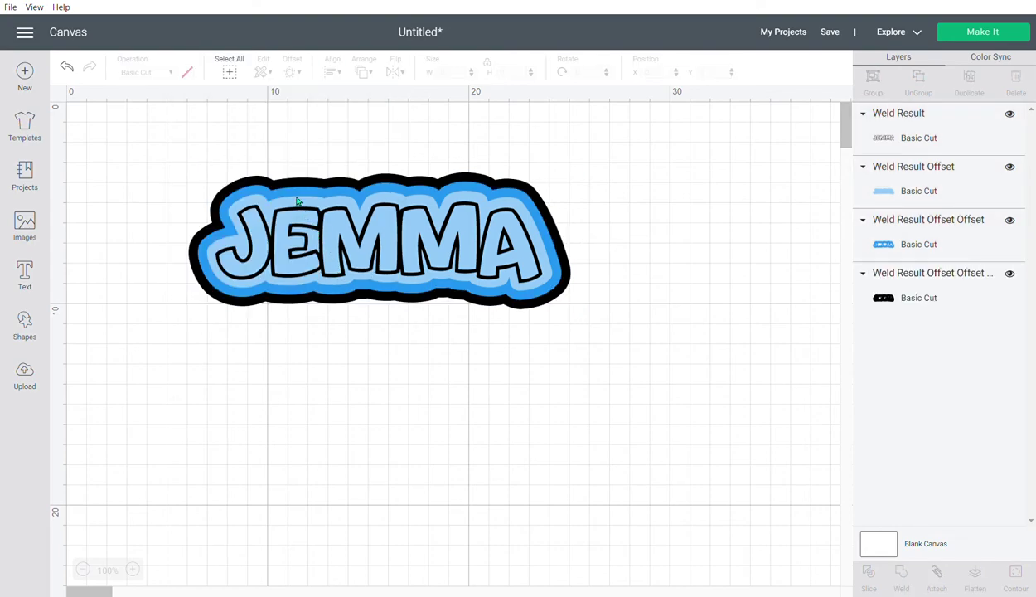
Pull the four layers apart and hide all inner contours of the blue offset
left_click_drag(399, 245, 255, 438)
left_click_drag(340, 238, 583, 406)
left_click_drag(354, 206, 286, 131)
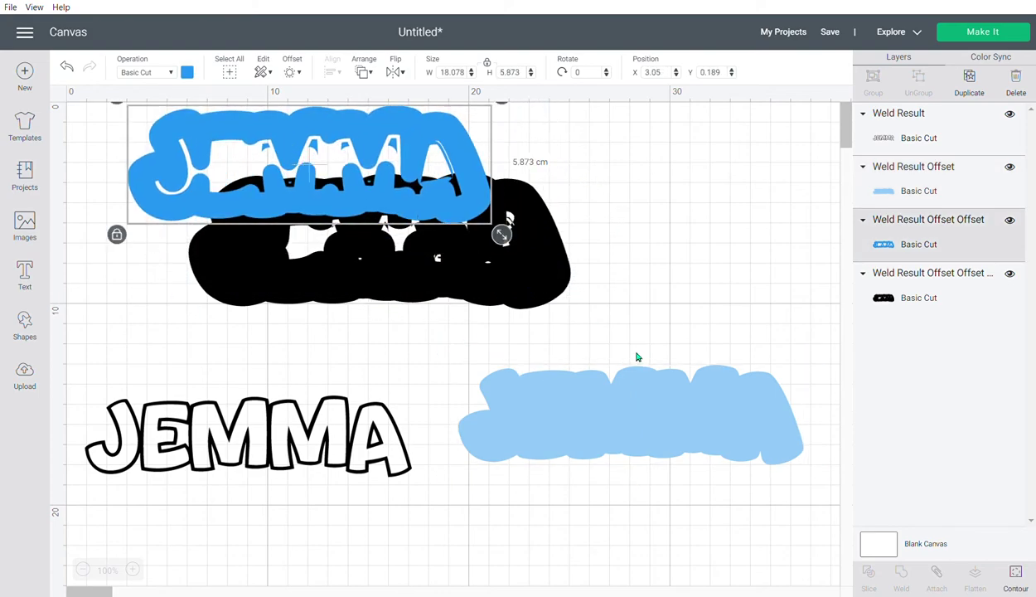
left_click(1017, 576)
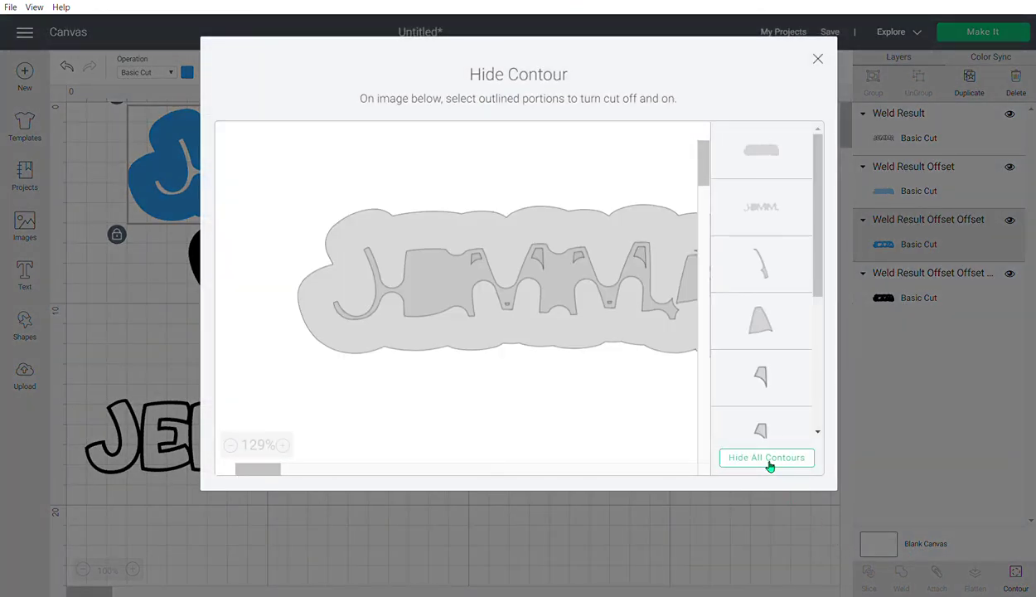
left_click(770, 464)
left_click(791, 522)
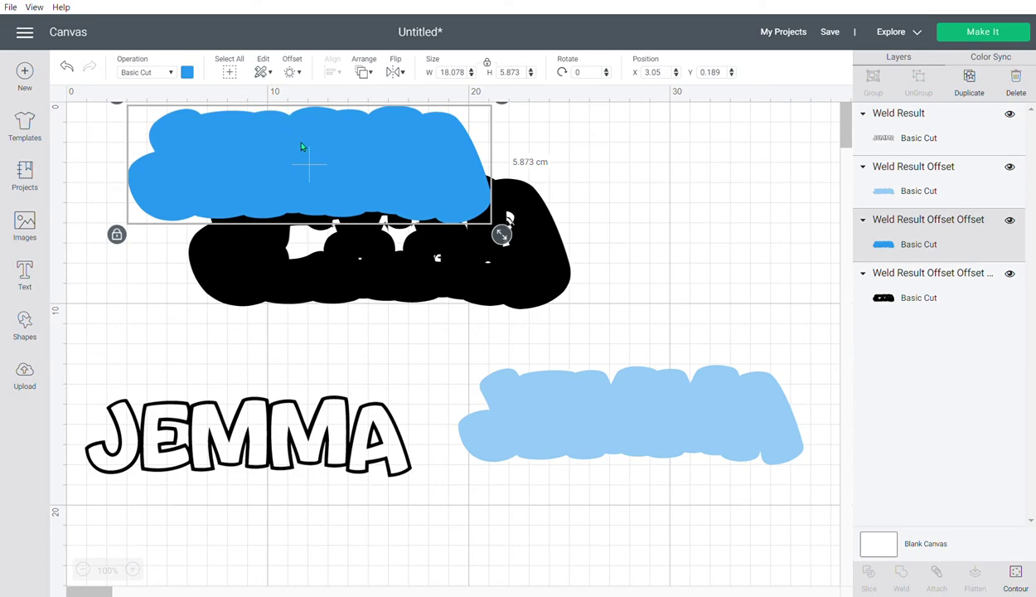
Hide all inner contours of the black offset and place the blue layer over it
left_click_drag(302, 146, 327, 409)
left_click_drag(346, 223, 315, 174)
left_click(1017, 576)
left_click(784, 467)
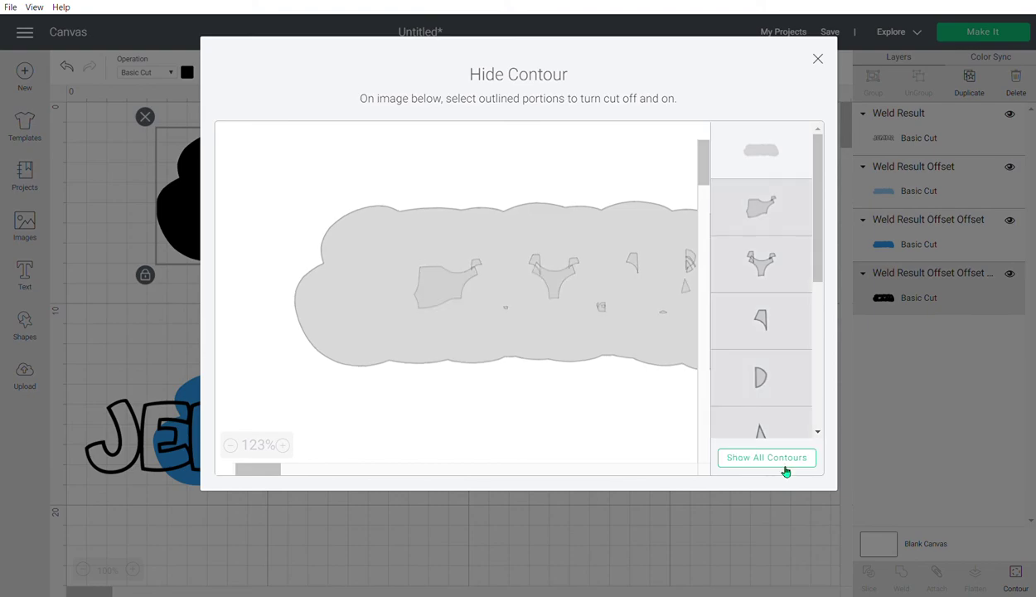
left_click(720, 548)
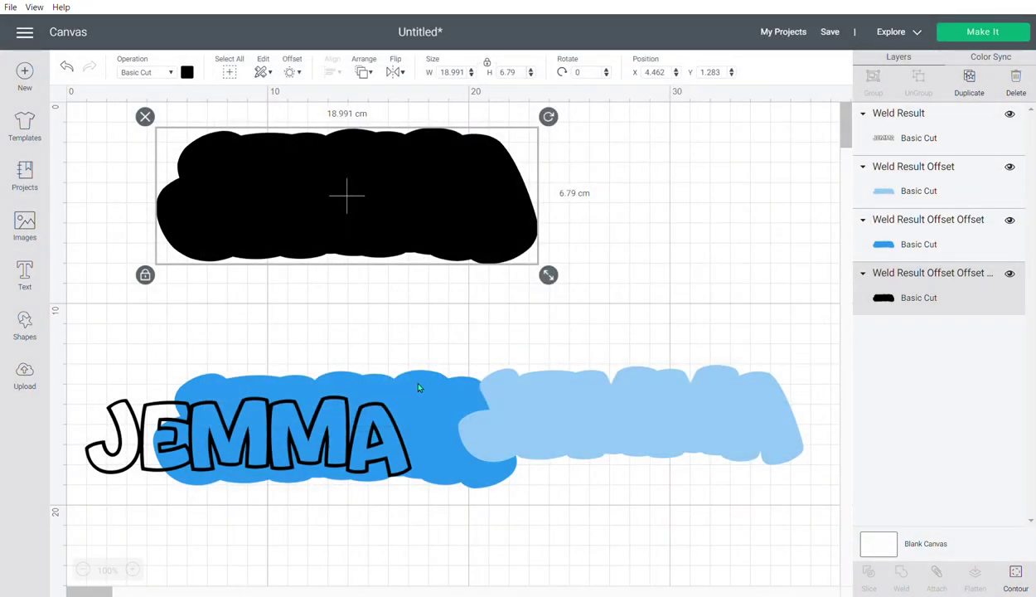
left_click_drag(418, 386, 426, 203)
Stack light blue on blue, JEMMA on top, and shift the 18.991 × 6.79 cm design down
left_click_drag(634, 407, 354, 186)
left_click_drag(347, 425, 435, 183)
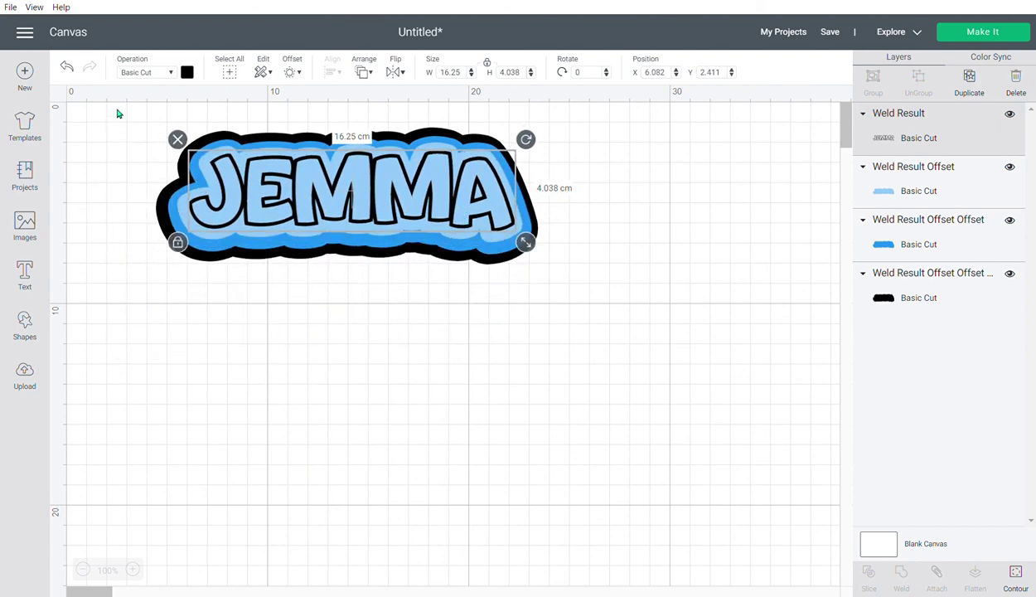
left_click_drag(113, 100, 618, 335)
left_click_drag(353, 181, 354, 217)
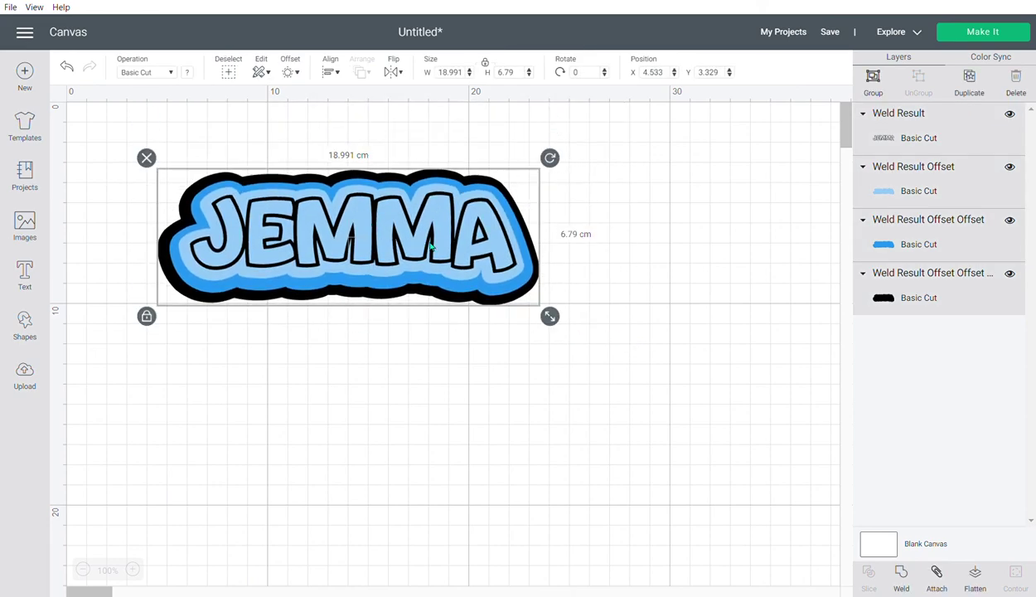